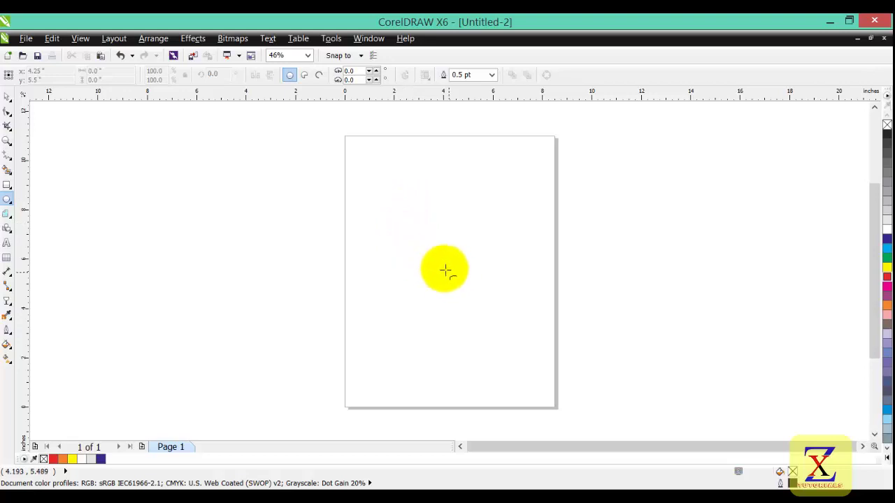
Draw a circle about 7.5 inches wide and a second about 1.6 inches wide inside it, positioned near its bottom centre.
{"action": "left_click_drag", "start_coordinate": [440, 258], "coordinate": [518, 352]}
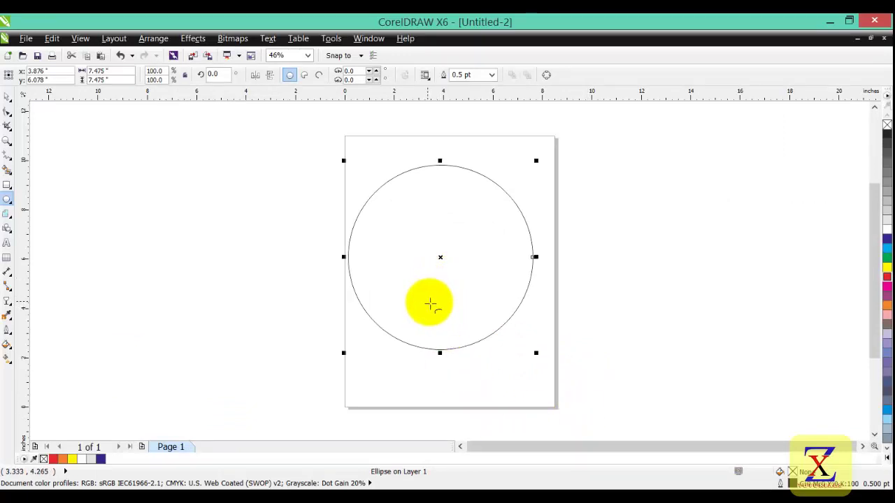
{"action": "left_click_drag", "start_coordinate": [435, 322], "coordinate": [454, 344]}
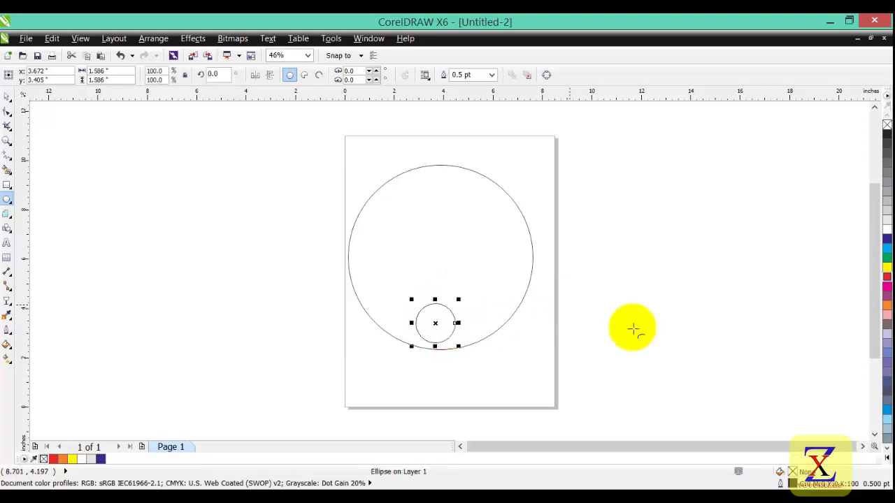
{"action": "left_click", "coordinate": [6, 97]}
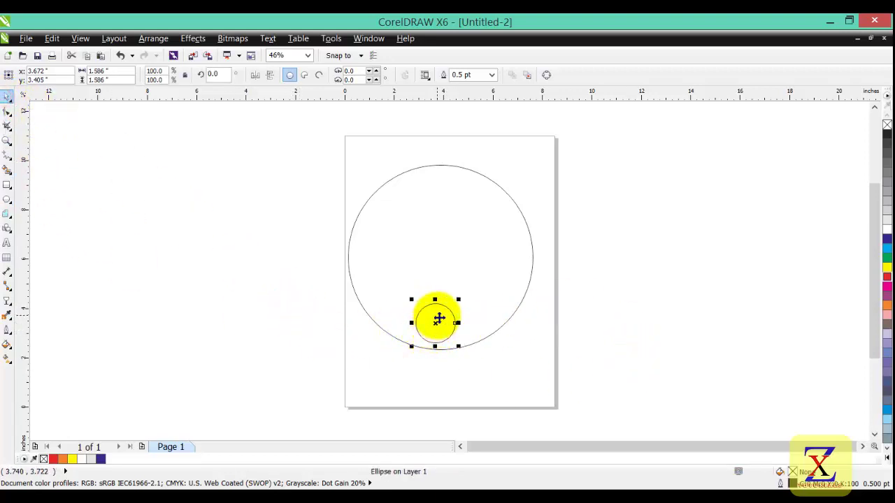
{"action": "left_click_drag", "start_coordinate": [434, 315], "coordinate": [443, 316]}
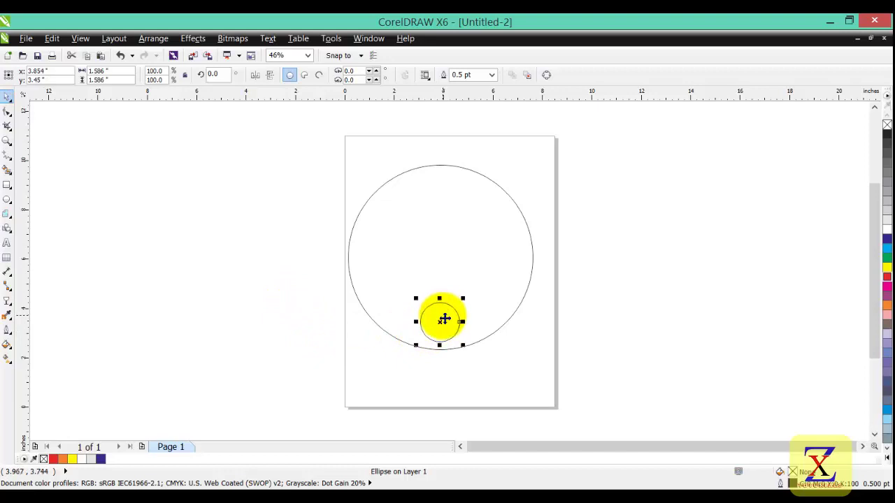
Fill the large circle with red and the small circle with yellow.
{"action": "left_click", "coordinate": [474, 190]}
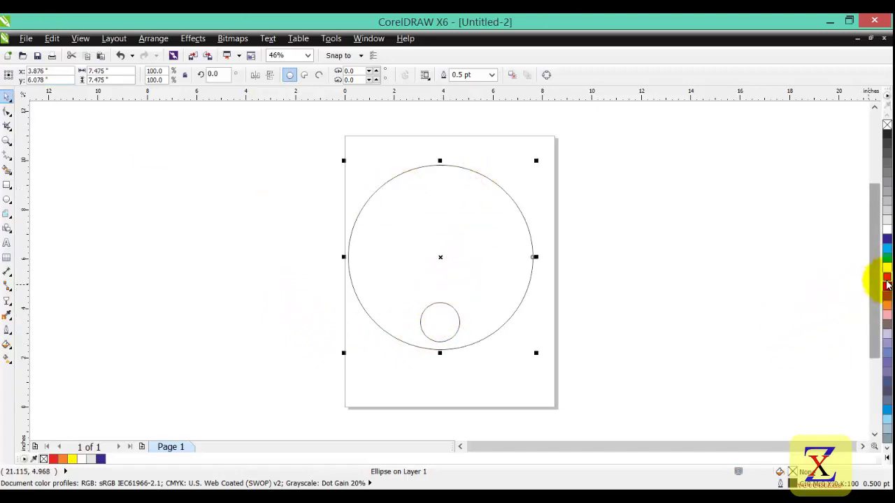
{"action": "left_click", "coordinate": [886, 277]}
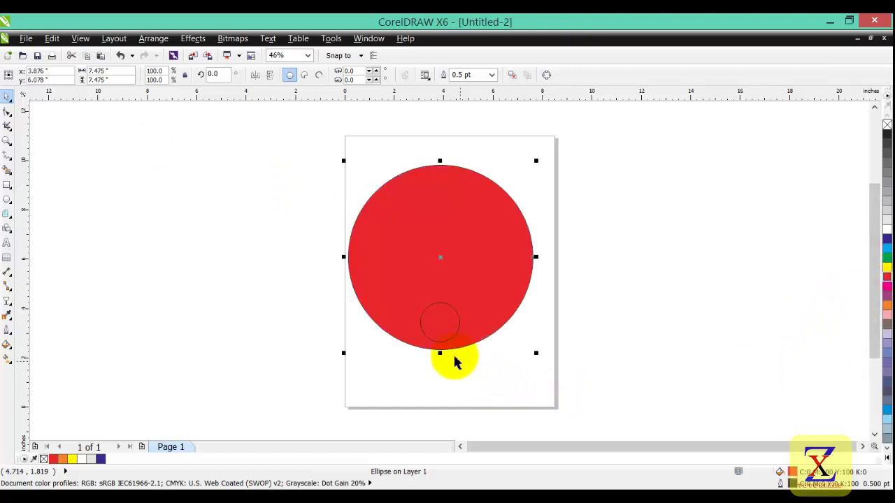
{"action": "left_click", "coordinate": [439, 320]}
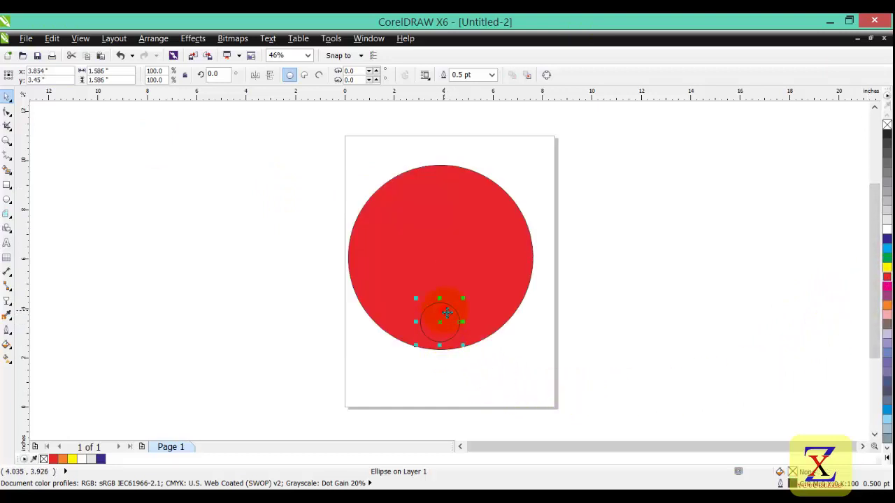
{"action": "left_click", "coordinate": [886, 267]}
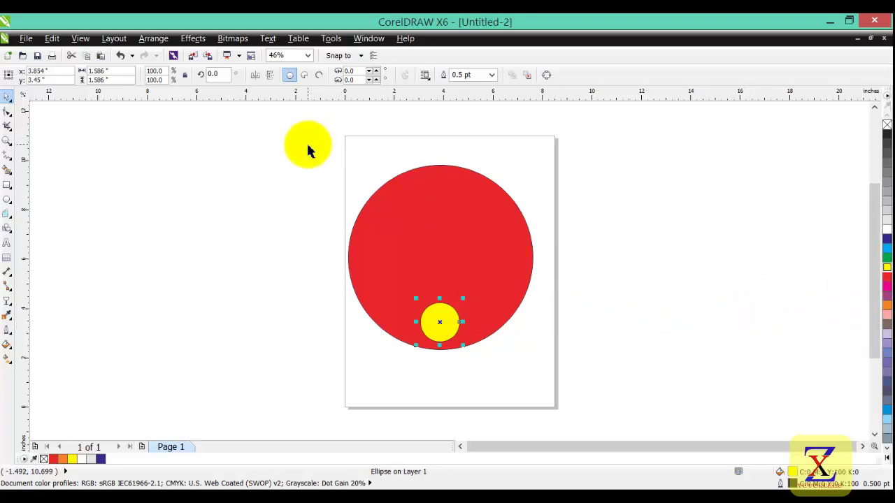
Remove the outlines from both circles.
{"action": "left_click_drag", "start_coordinate": [357, 190], "coordinate": [581, 405]}
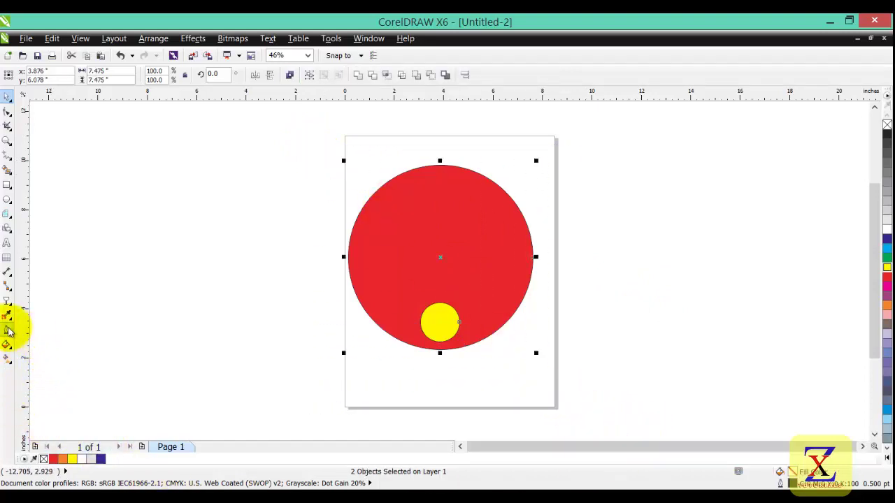
{"action": "left_click", "coordinate": [7, 329]}
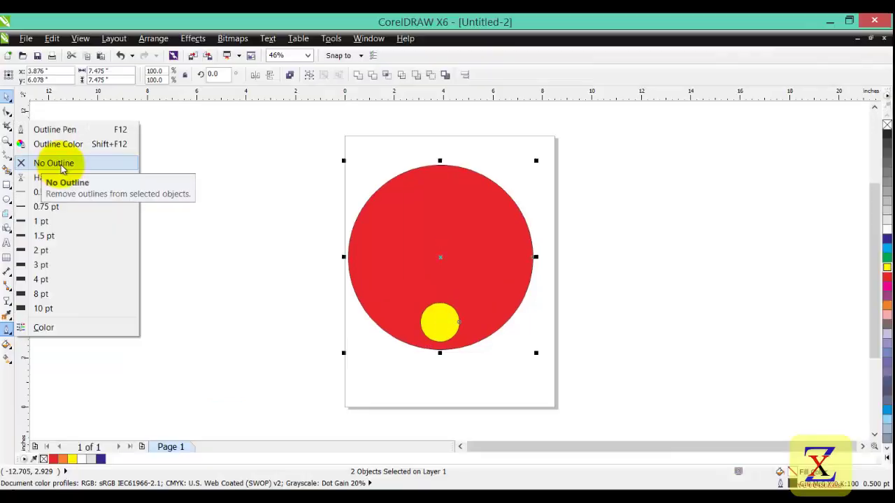
{"action": "left_click", "coordinate": [133, 181]}
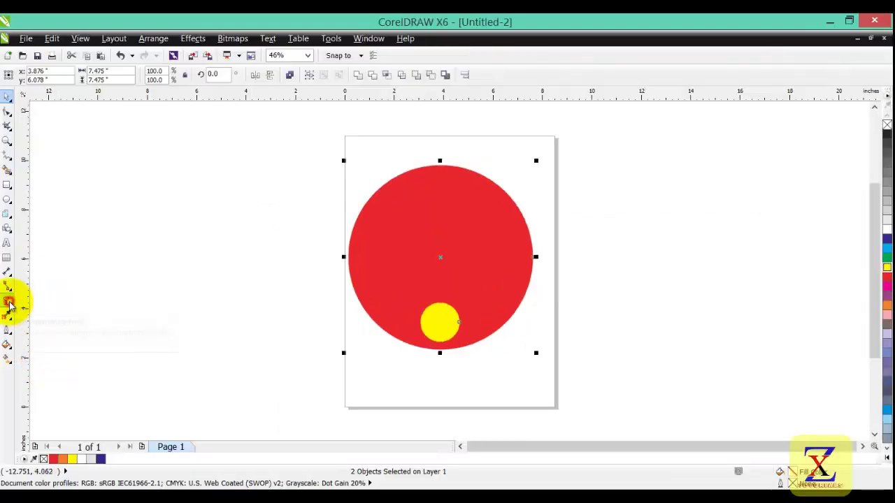
Blend the small yellow circle into the large red circle with the Blend tool.
{"action": "left_click", "coordinate": [9, 304]}
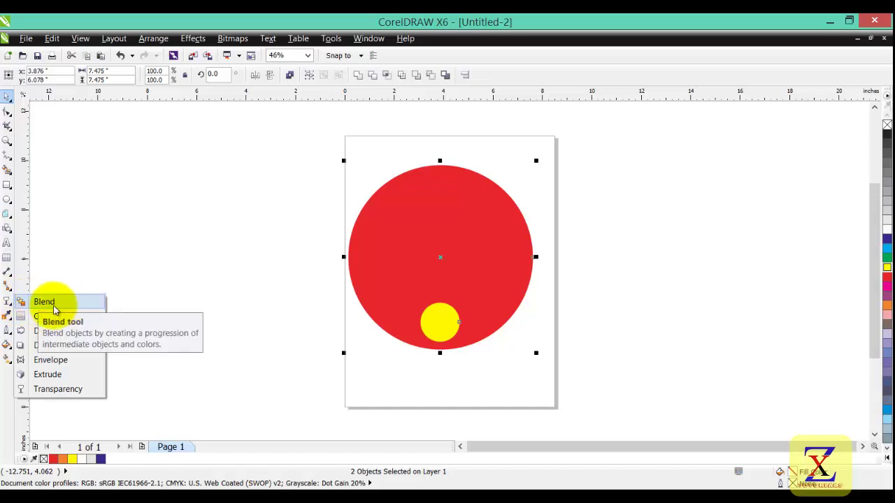
{"action": "left_click", "coordinate": [44, 302]}
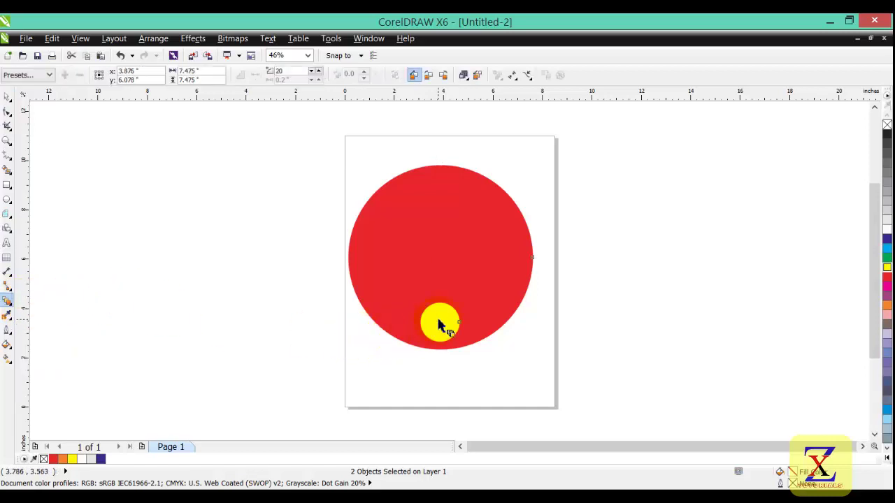
{"action": "left_click_drag", "start_coordinate": [438, 321], "coordinate": [442, 212]}
{"action": "left_click_drag", "start_coordinate": [443, 181], "coordinate": [442, 179]}
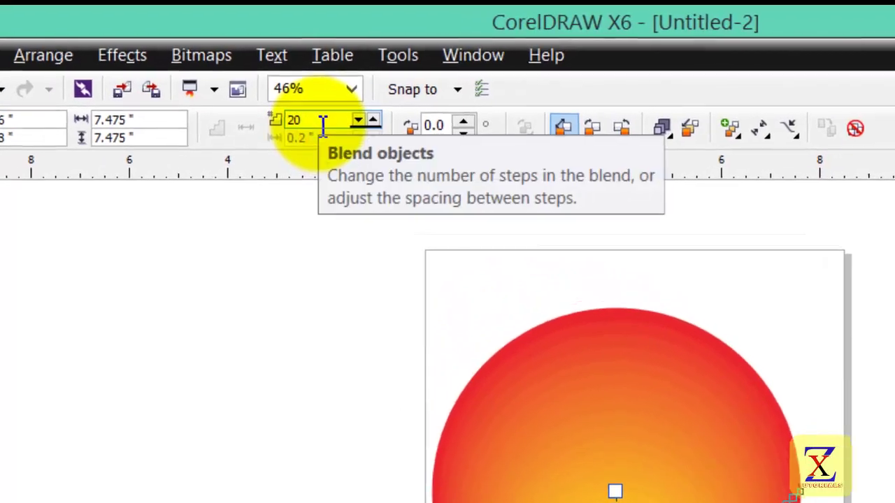
Set the number of blend steps to 40.
{"action": "double_click", "coordinate": [323, 123]}
{"action": "key", "text": "BackSpace"}
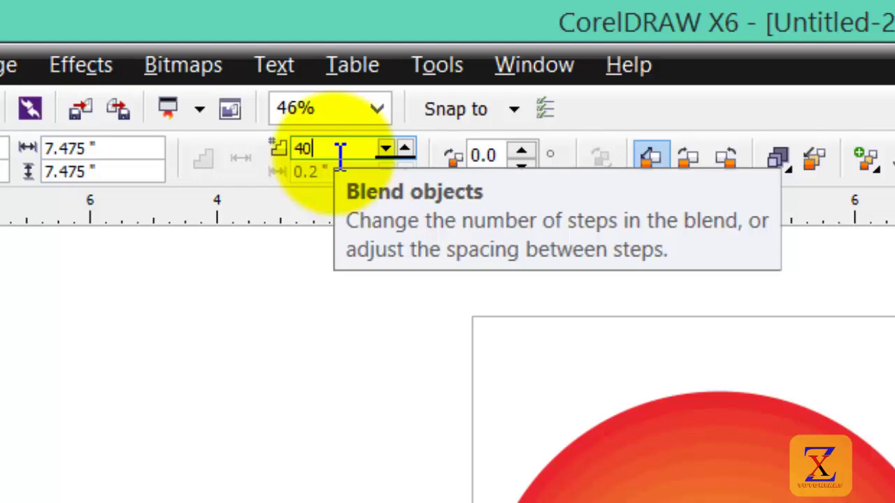
{"action": "key", "text": "Return"}
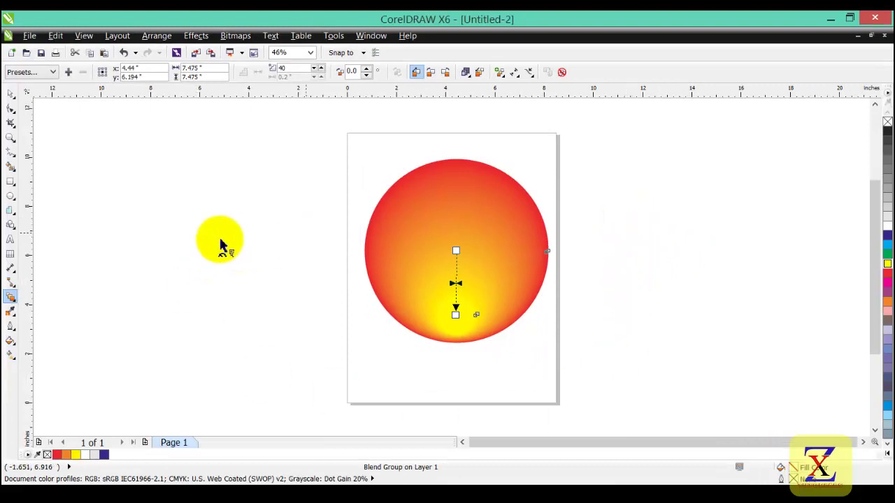
Duplicate the blended circle by copying and pasting it, and move the copy to the right so it partly overlaps the original.
{"action": "left_click", "coordinate": [9, 93]}
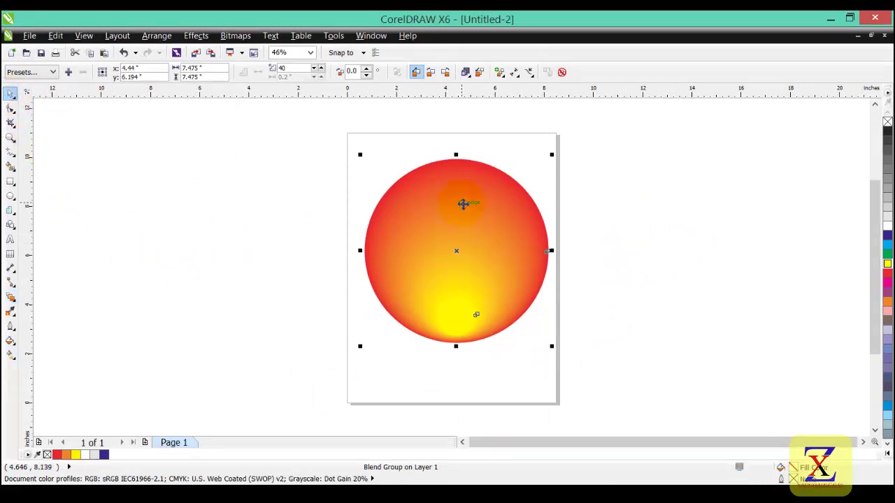
{"action": "right_click", "coordinate": [461, 203]}
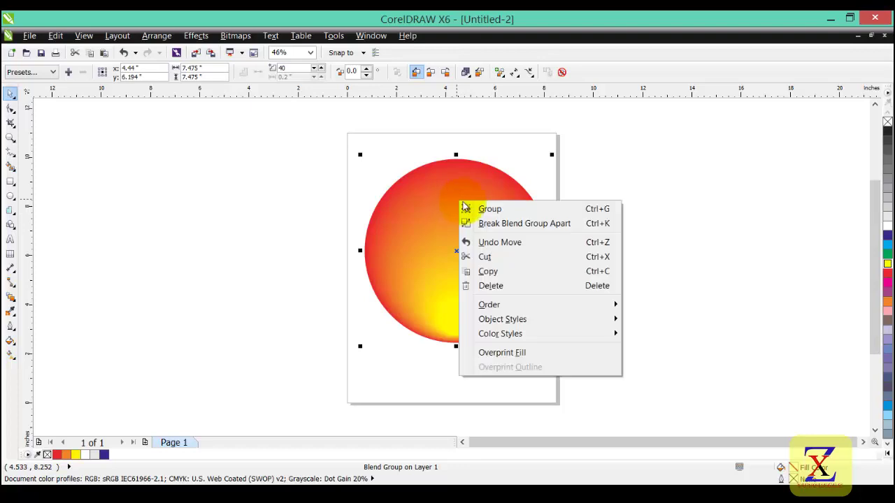
{"action": "left_click", "coordinate": [505, 272]}
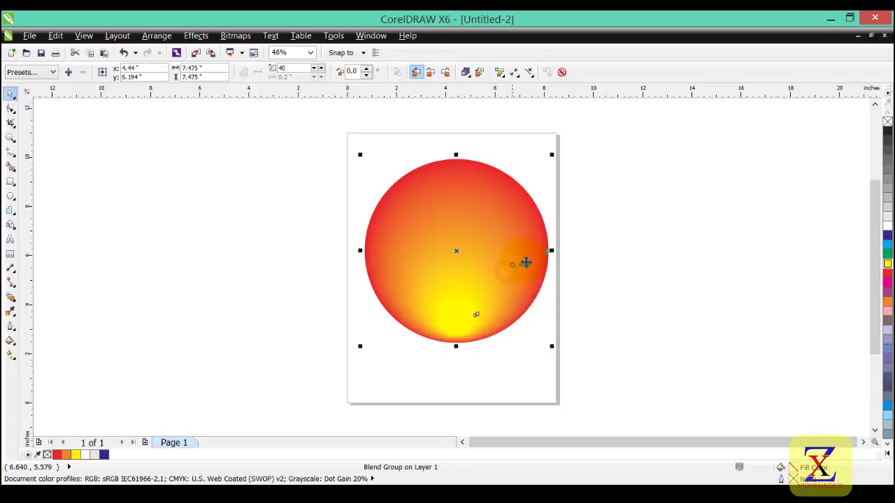
{"action": "left_click", "coordinate": [600, 264]}
{"action": "right_click", "coordinate": [601, 185]}
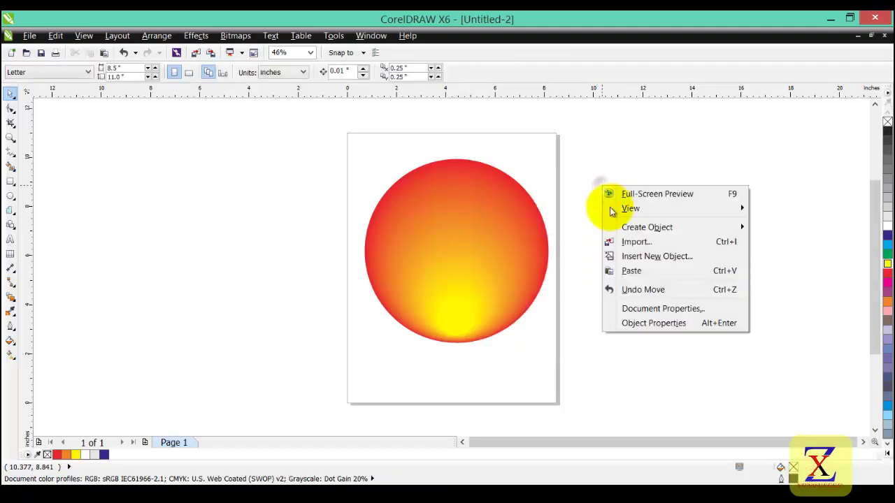
{"action": "left_click", "coordinate": [631, 271]}
{"action": "left_click_drag", "start_coordinate": [474, 207], "coordinate": [636, 221]}
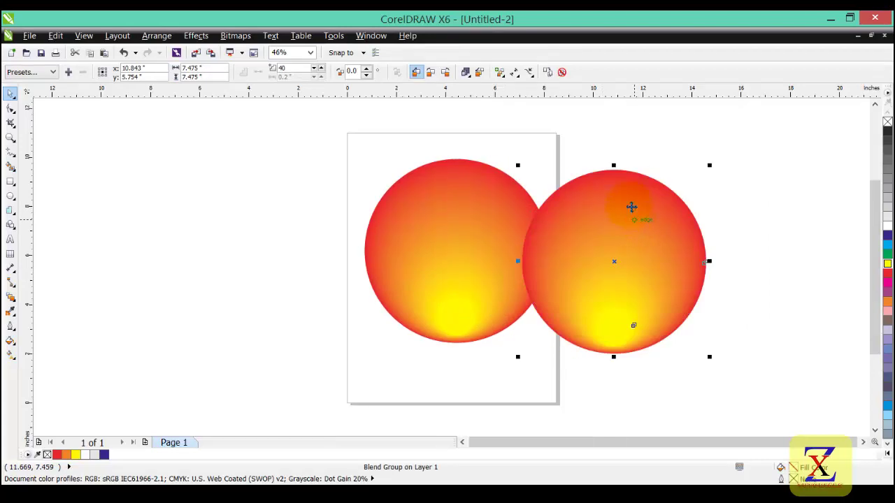
Clear the blend from the copied circle and delete its small yellow circle.
{"action": "left_click", "coordinate": [563, 73]}
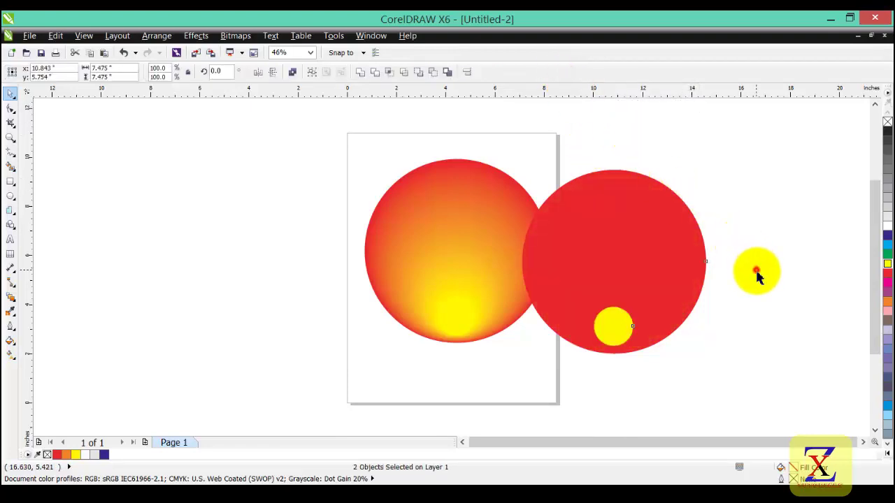
{"action": "left_click_drag", "start_coordinate": [758, 276], "coordinate": [613, 338]}
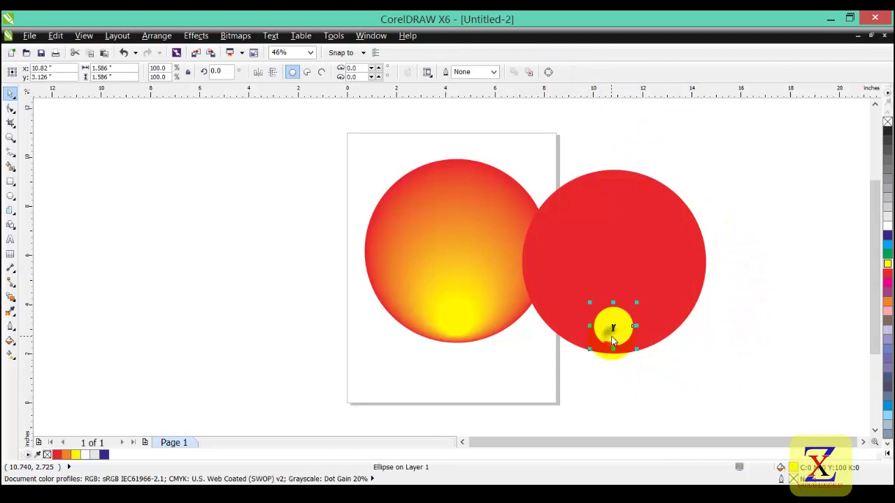
{"action": "right_click", "coordinate": [612, 341]}
{"action": "left_click", "coordinate": [648, 157]}
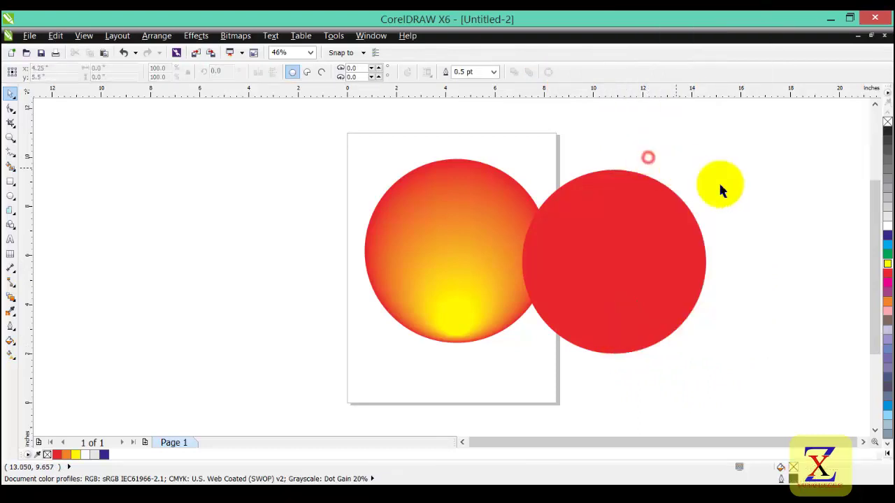
Fill the copied red circle with white and move it over the original blended circle.
{"action": "left_click", "coordinate": [654, 223]}
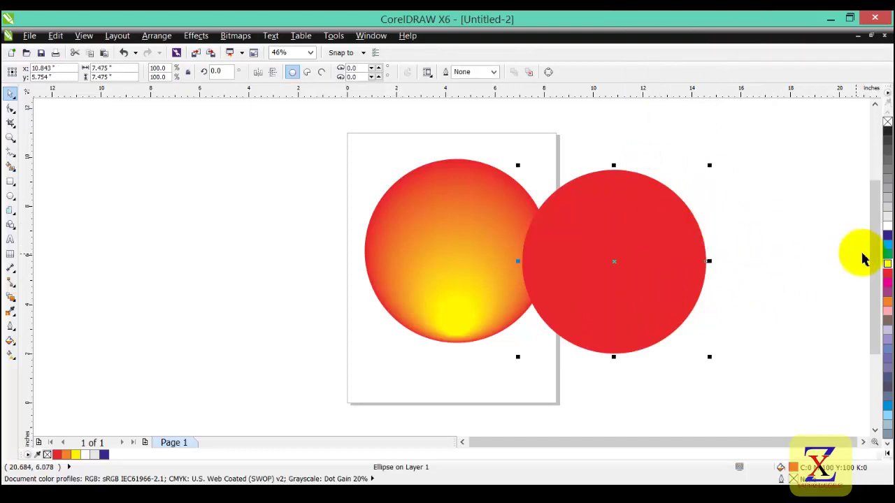
{"action": "left_click", "coordinate": [885, 224]}
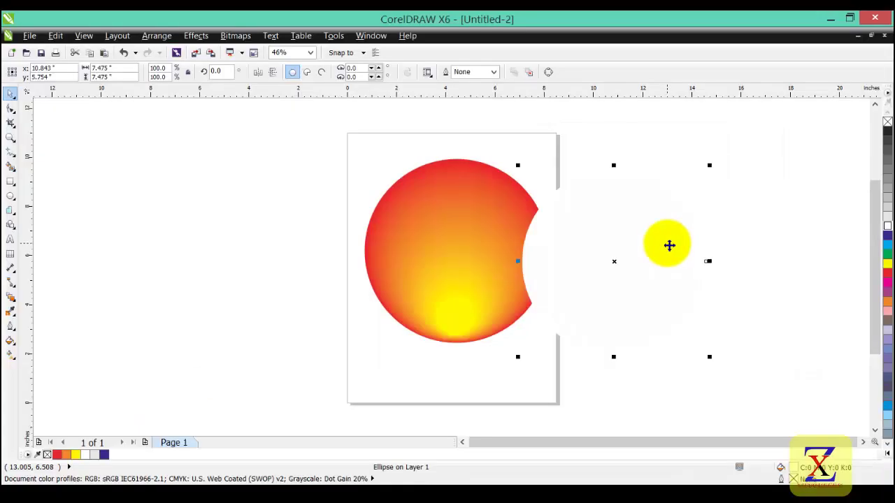
{"action": "left_click_drag", "start_coordinate": [669, 245], "coordinate": [534, 242]}
{"action": "left_click", "coordinate": [589, 283]}
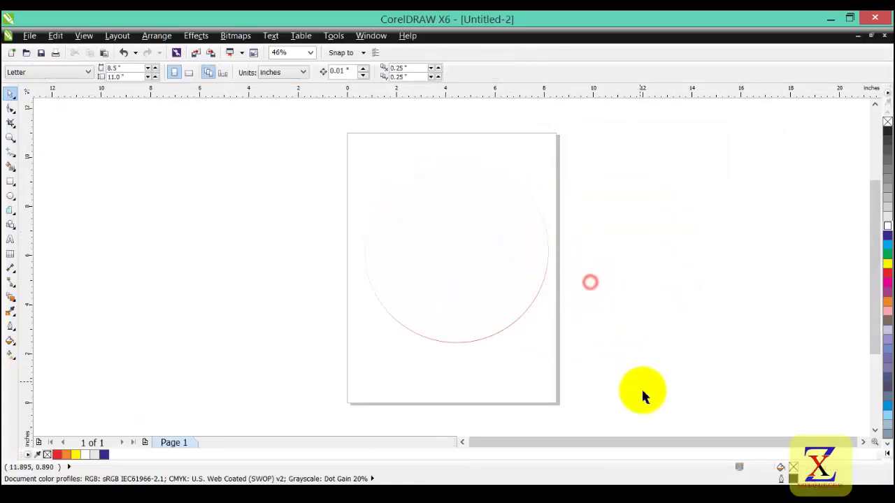
Align the white circle and the blended circle by their centres, both horizontally and vertically.
{"action": "left_click_drag", "start_coordinate": [642, 390], "coordinate": [334, 194]}
{"action": "left_click", "coordinate": [156, 35]}
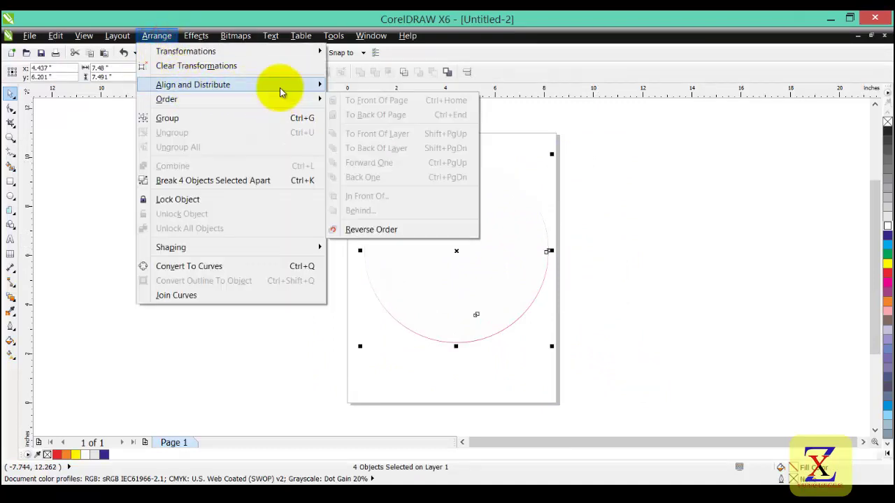
{"action": "mouse_move", "coordinate": [288, 86]}
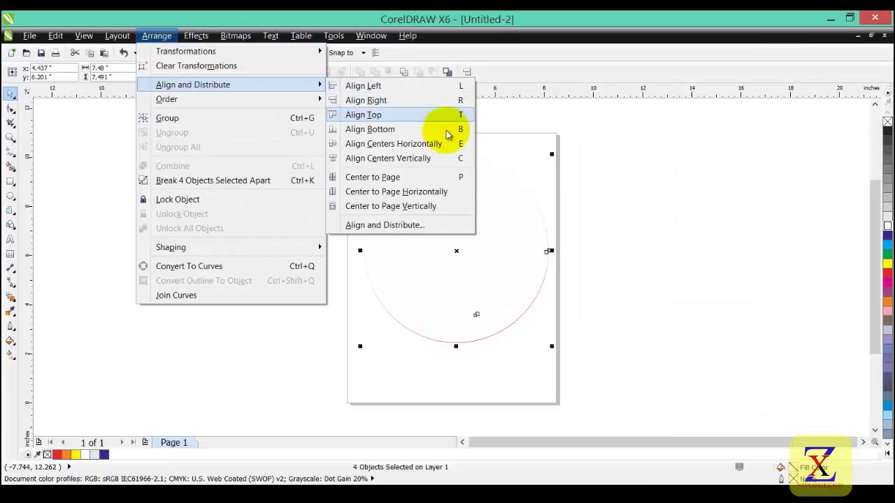
{"action": "left_click", "coordinate": [404, 165]}
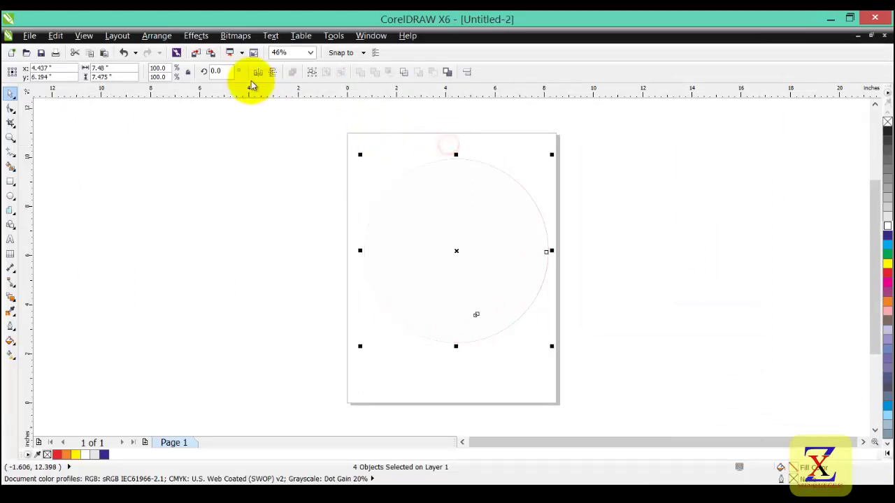
{"action": "left_click", "coordinate": [160, 35]}
{"action": "mouse_move", "coordinate": [236, 85]}
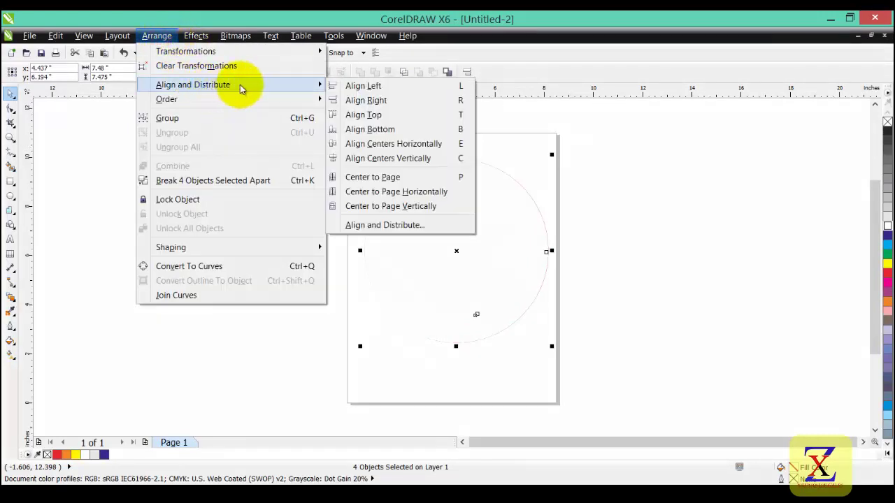
{"action": "left_click", "coordinate": [390, 158]}
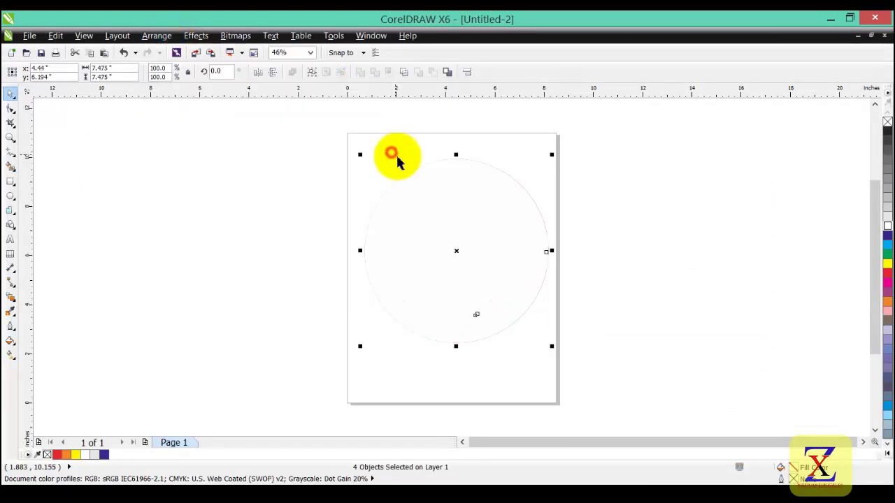
{"action": "left_click", "coordinate": [614, 249]}
Scale the white circle down about its centre to about 7.373 inches, exposing a thin red rim of the blended circle.
{"action": "left_click", "coordinate": [459, 194]}
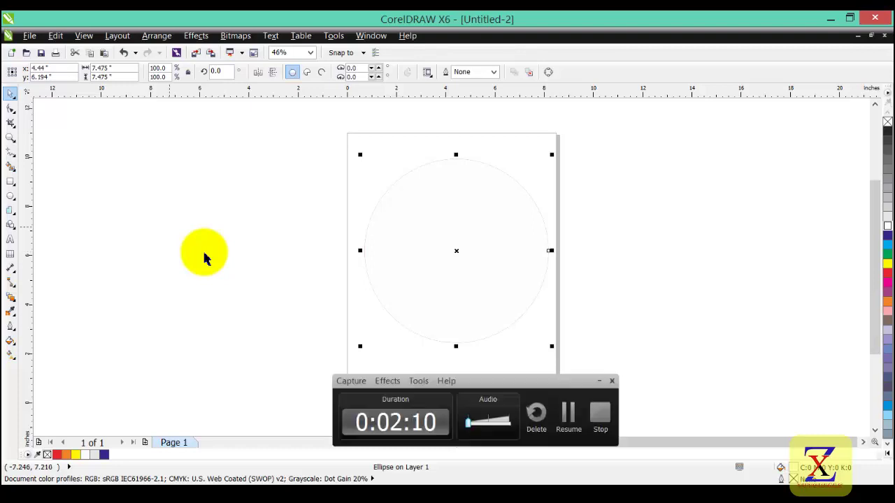
{"action": "left_click", "coordinate": [10, 139]}
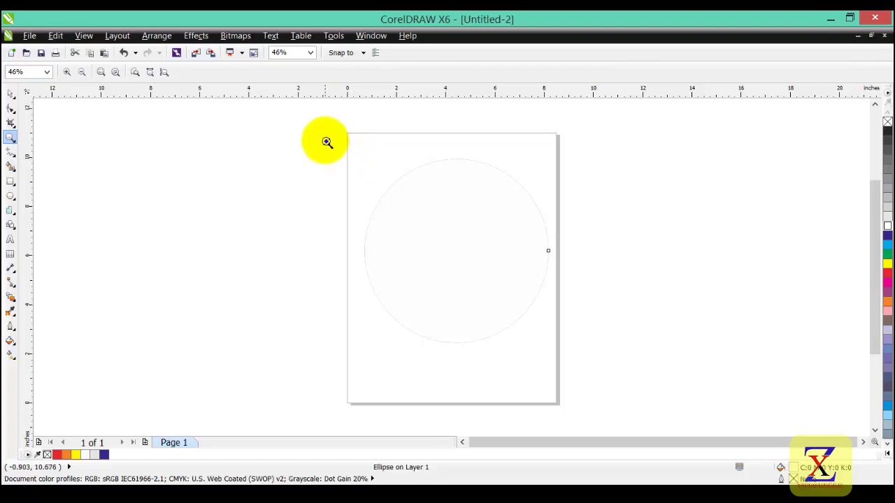
{"action": "left_click_drag", "start_coordinate": [324, 139], "coordinate": [489, 287]}
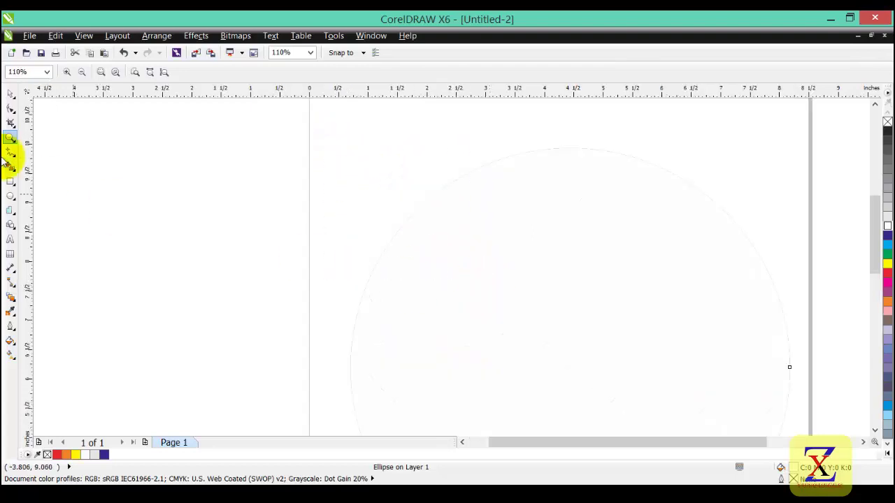
{"action": "left_click", "coordinate": [11, 93]}
{"action": "left_click", "coordinate": [487, 274]}
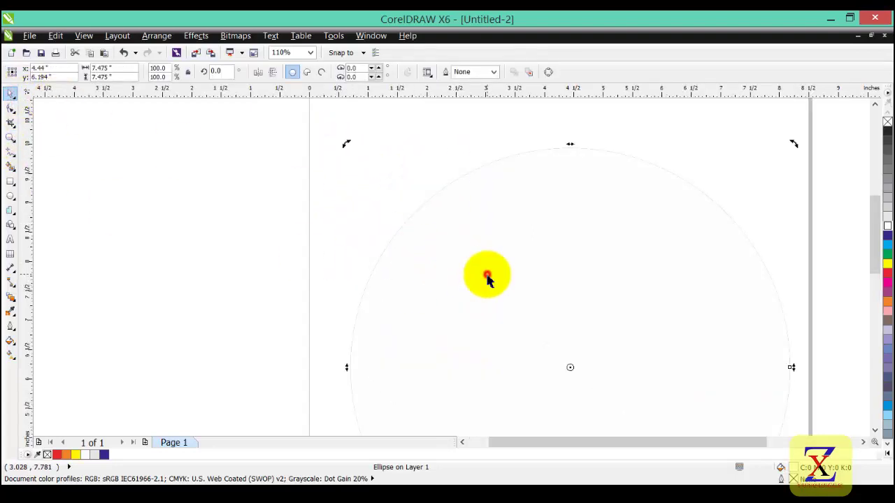
{"action": "left_click", "coordinate": [269, 234]}
{"action": "left_click", "coordinate": [534, 262]}
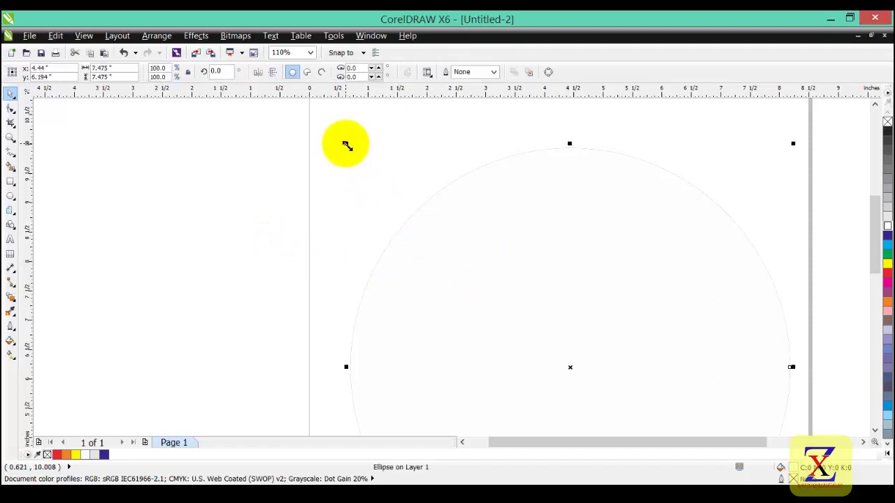
{"action": "left_click", "coordinate": [371, 164]}
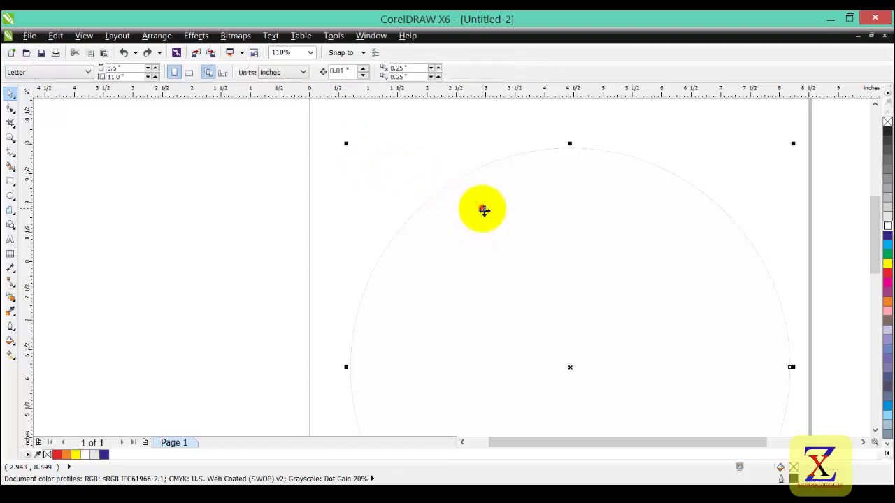
{"action": "left_click", "coordinate": [483, 209]}
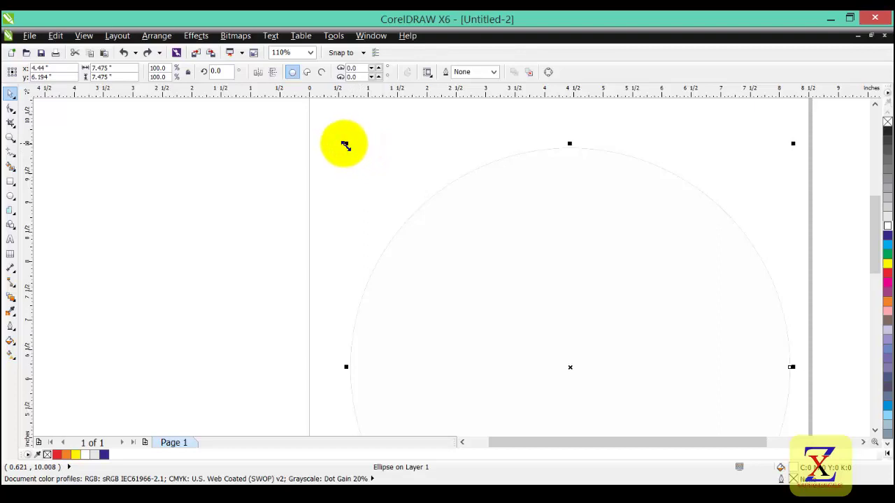
{"action": "mouse_move", "coordinate": [345, 144]}
{"action": "left_mouse_down"}
{"action": "mouse_move", "coordinate": [353, 148]}
{"action": "mouse_move", "coordinate": [348, 144]}
{"action": "left_mouse_up"}
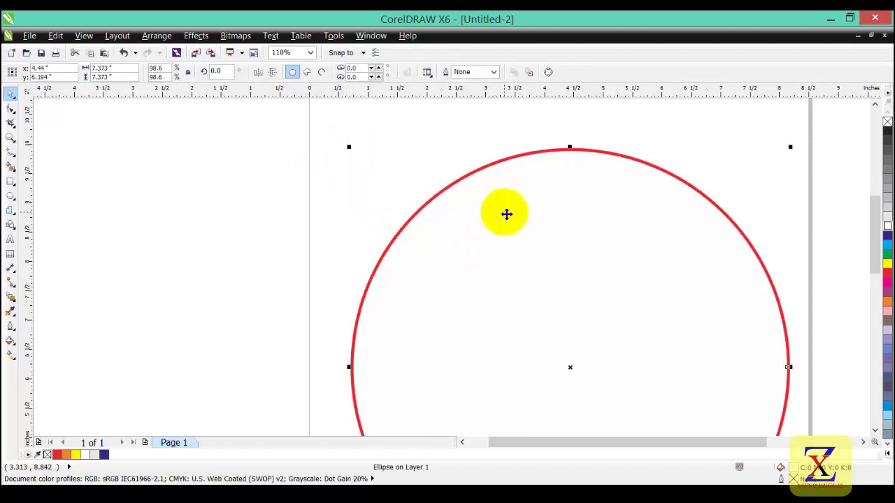
Turn the white circle into a pie shape and reshape it to a half circle of about 180 degrees covering the upper half.
{"action": "key", "text": "shift+F2"}
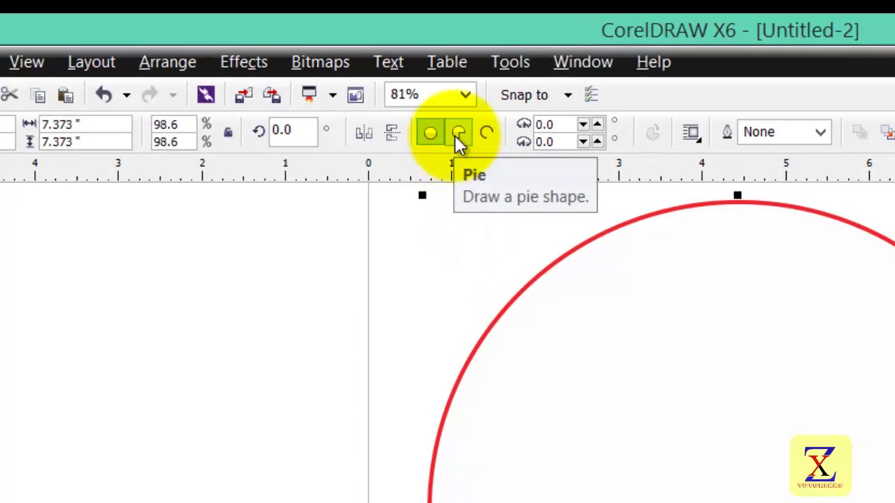
{"action": "left_click", "coordinate": [458, 134]}
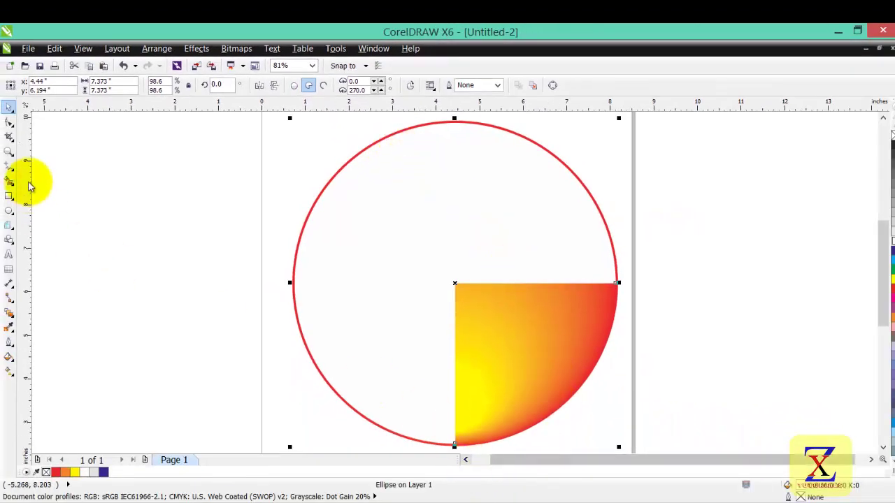
{"action": "left_click", "coordinate": [9, 121]}
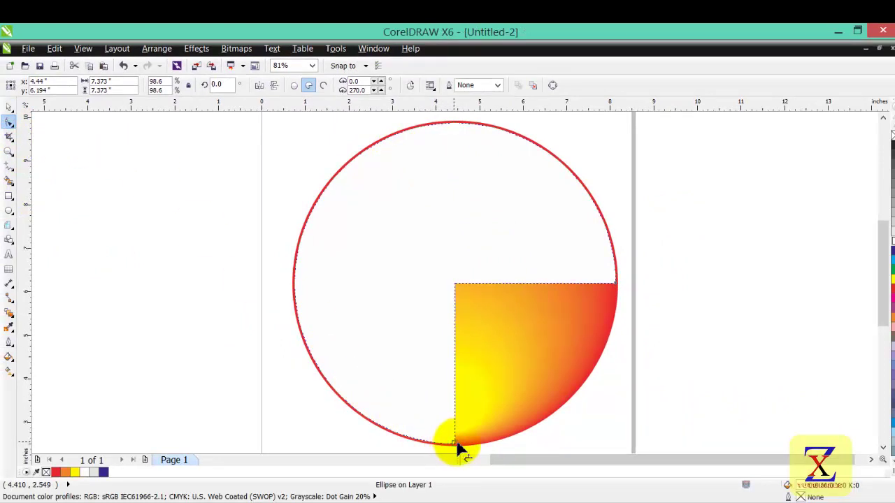
{"action": "left_click_drag", "start_coordinate": [453, 447], "coordinate": [309, 285]}
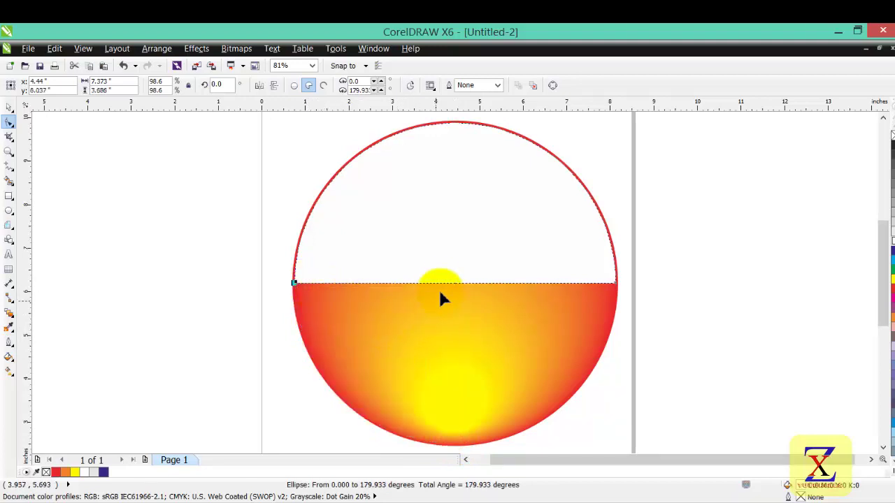
Convert the white half circle to curves and delete the middle node on its straight edge.
{"action": "right_click", "coordinate": [441, 284]}
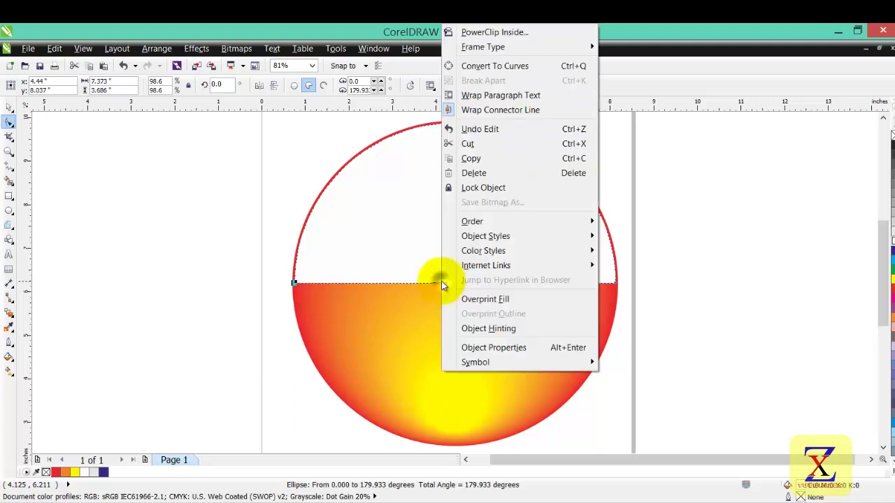
{"action": "left_click", "coordinate": [540, 67]}
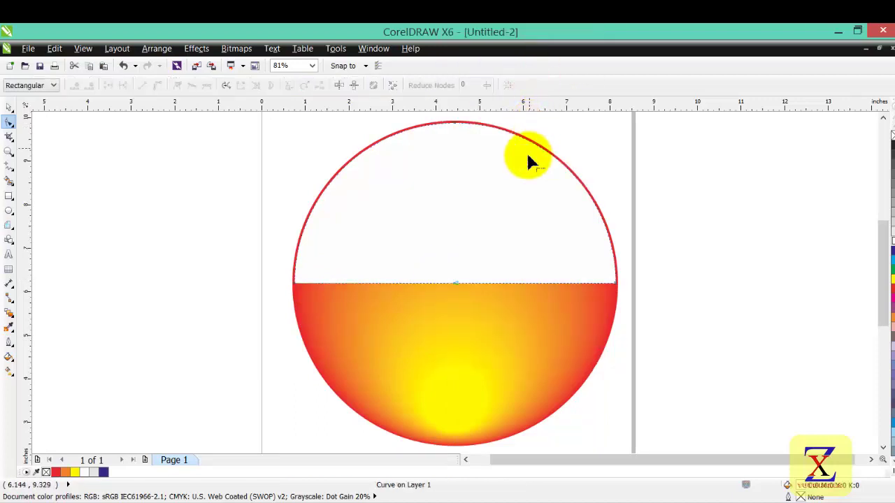
{"action": "left_click", "coordinate": [457, 283]}
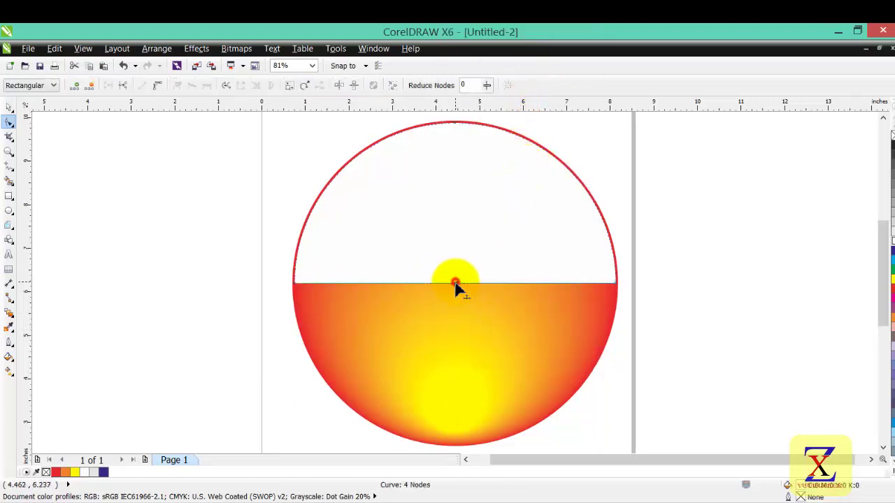
{"action": "right_click", "coordinate": [454, 283]}
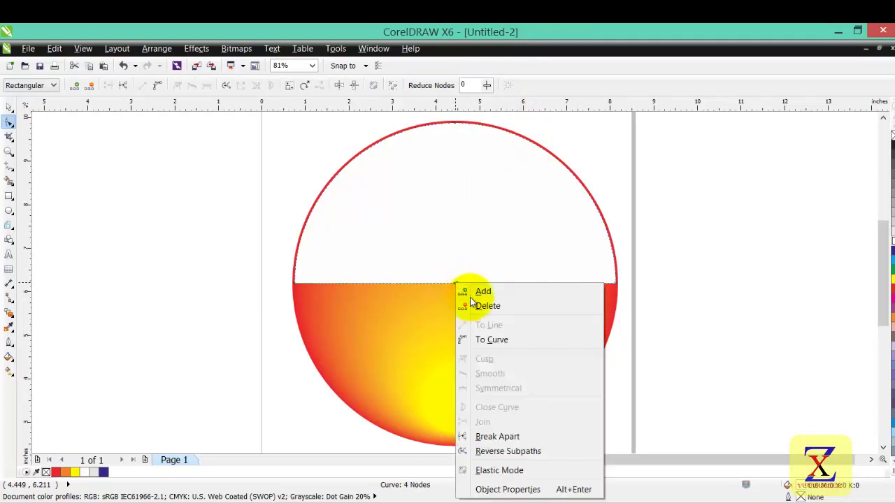
{"action": "left_click", "coordinate": [476, 303]}
Convert the white shape's straight lower edge to a curve and bend it upward into an arch, peaking slightly left of centre.
{"action": "right_click", "coordinate": [450, 284]}
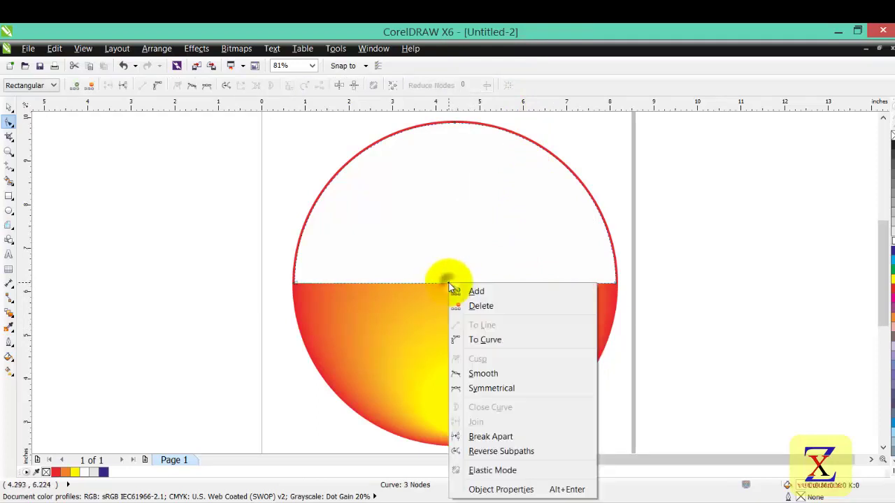
{"action": "left_click", "coordinate": [485, 340]}
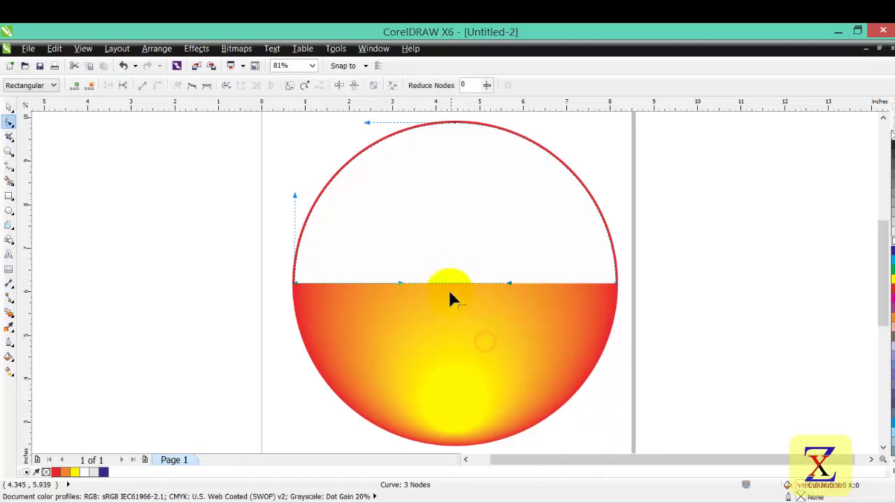
{"action": "left_click_drag", "start_coordinate": [441, 285], "coordinate": [423, 215]}
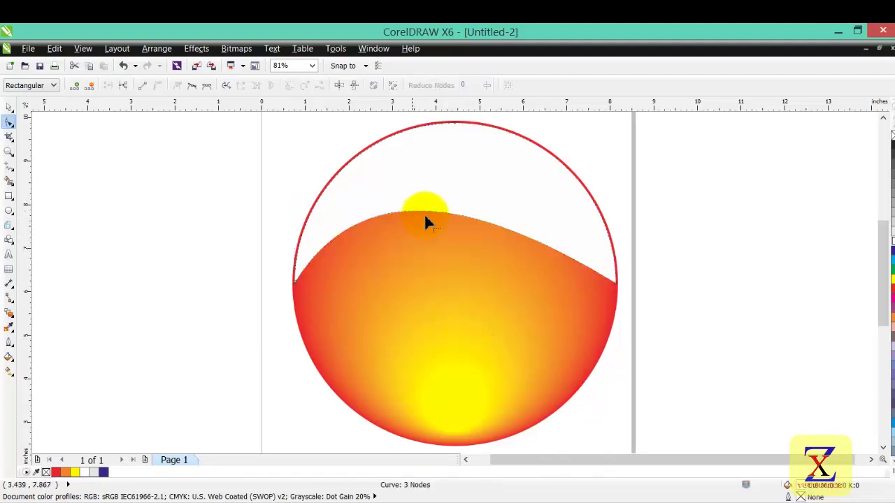
Apply a linear transparency to the white shape, running from above the circle to just below the arched edge at about 282.7 degrees.
{"action": "left_click_drag", "start_coordinate": [878, 300], "coordinate": [874, 306]}
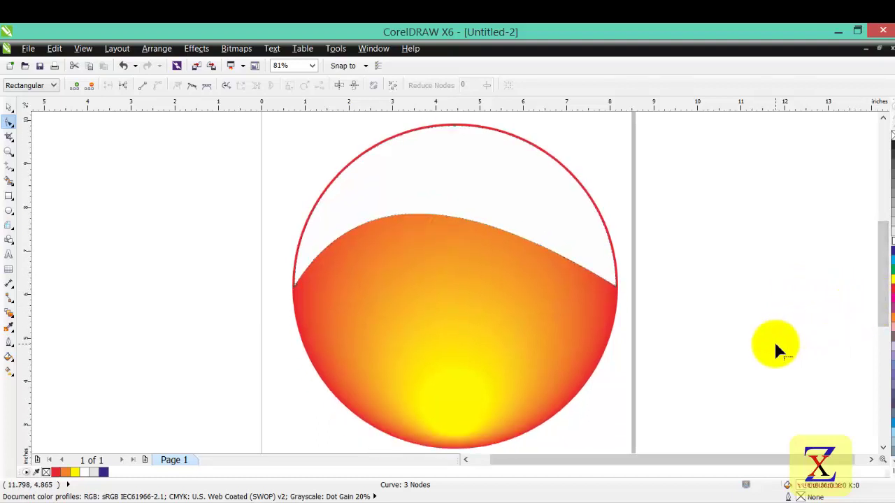
{"action": "key", "text": "shift+F4"}
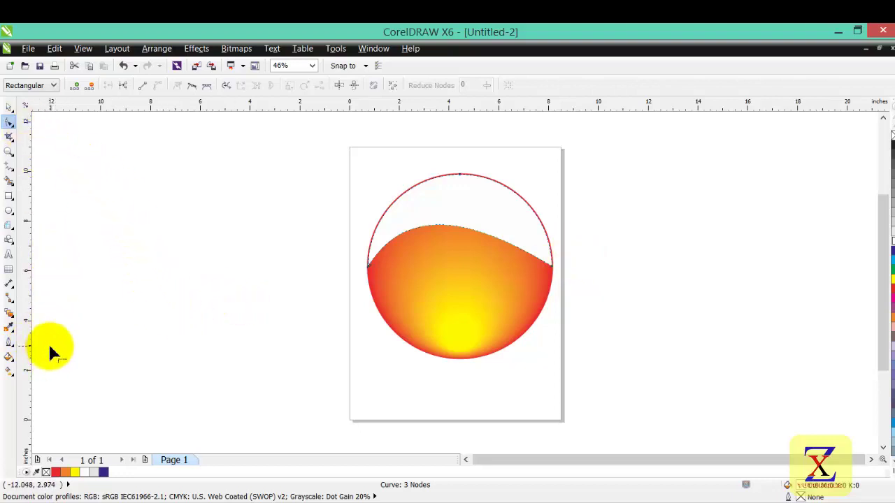
{"action": "key", "text": "b"}
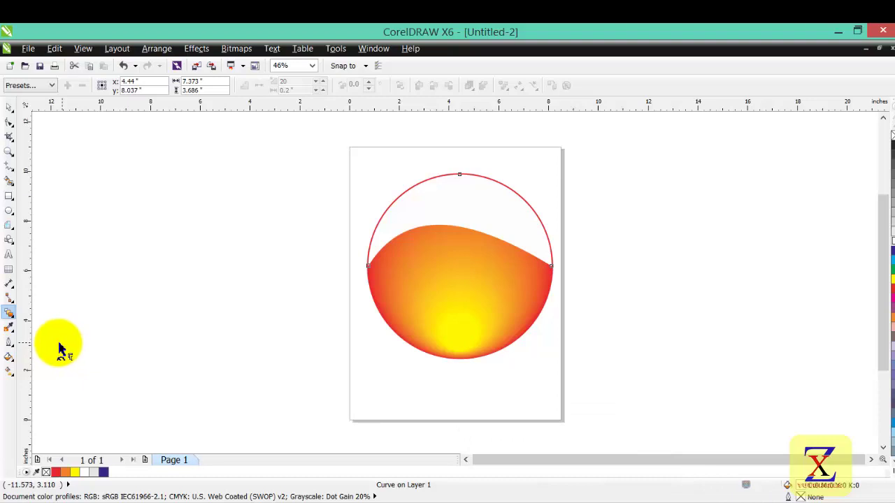
{"action": "left_click", "coordinate": [9, 313]}
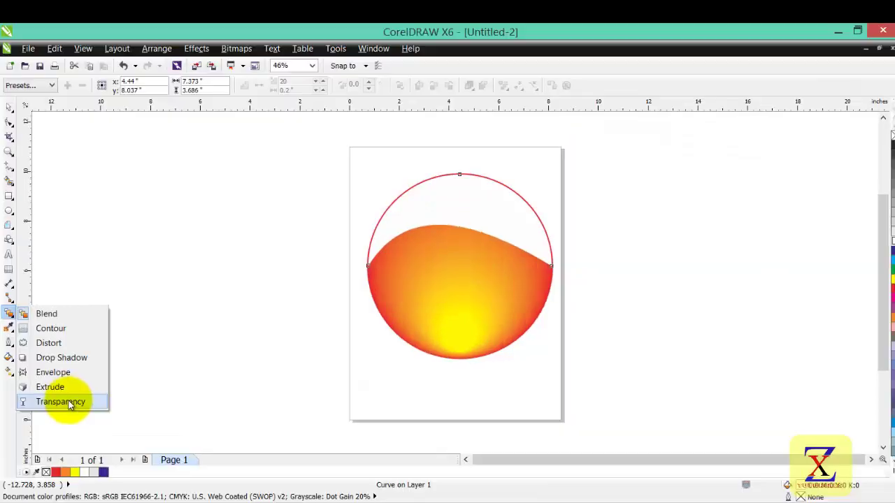
{"action": "left_click", "coordinate": [145, 372]}
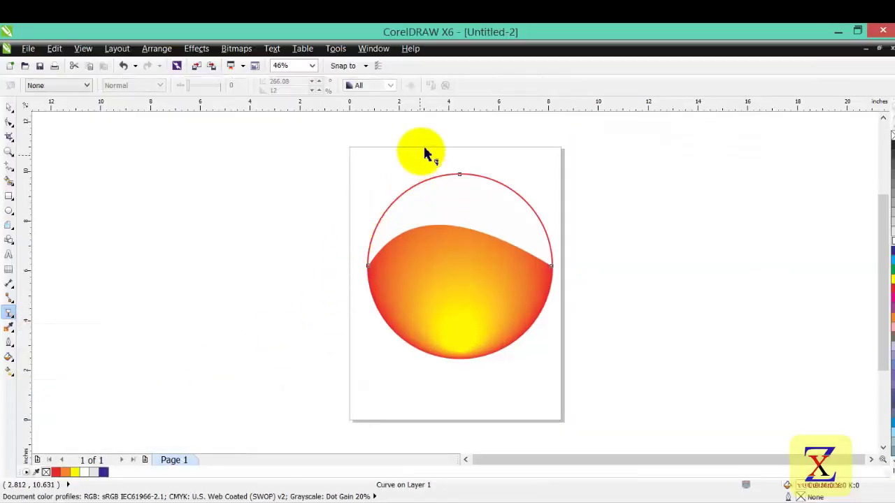
{"action": "left_click_drag", "start_coordinate": [447, 125], "coordinate": [447, 210]}
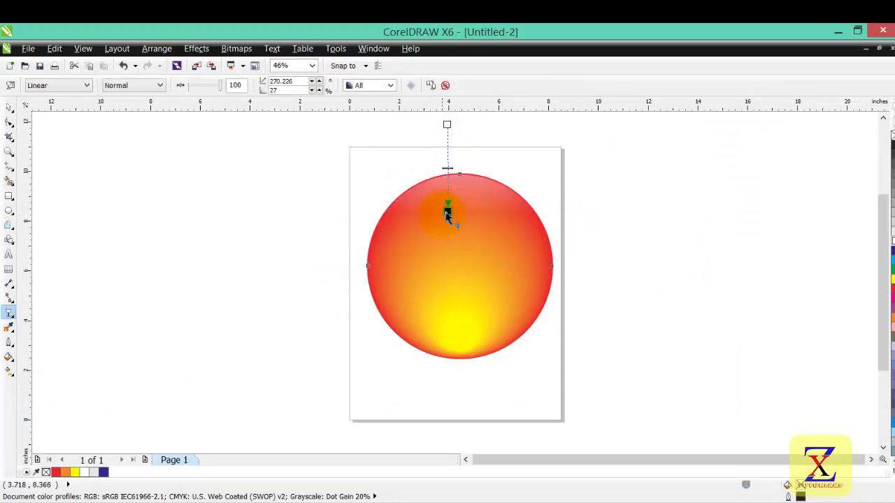
{"action": "left_click_drag", "start_coordinate": [448, 209], "coordinate": [474, 249]}
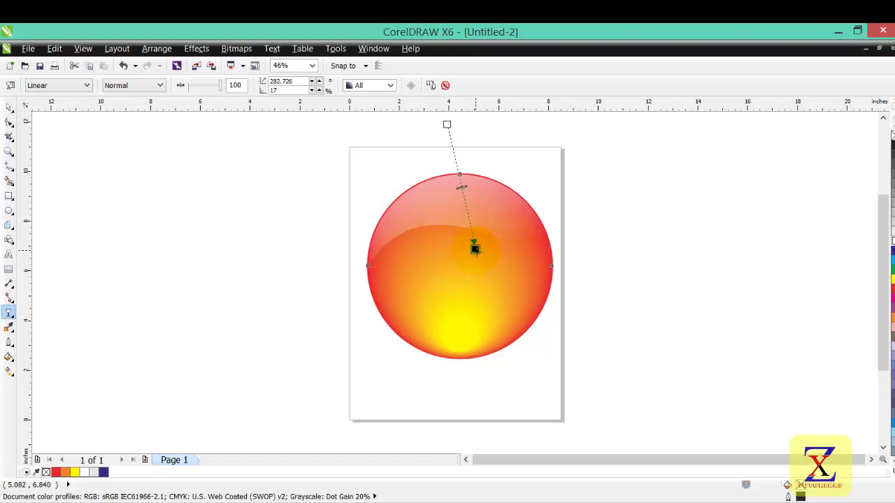
{"action": "left_click", "coordinate": [13, 112]}
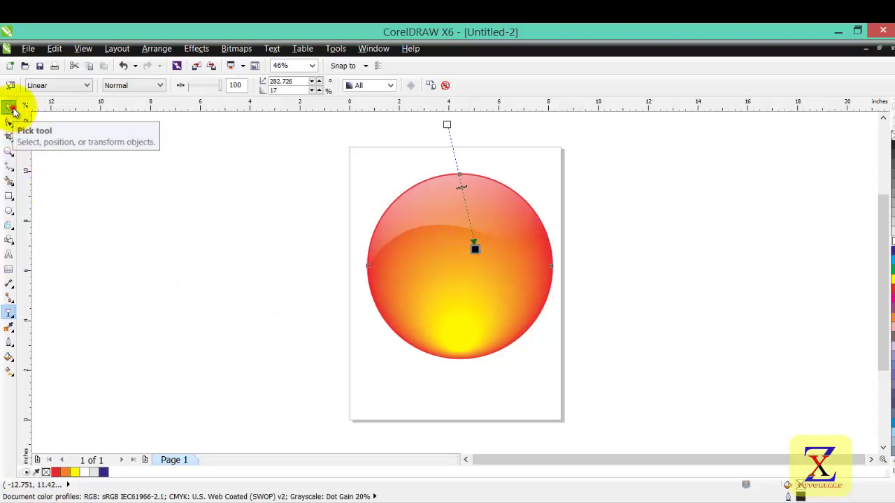
{"action": "left_click", "coordinate": [197, 262]}
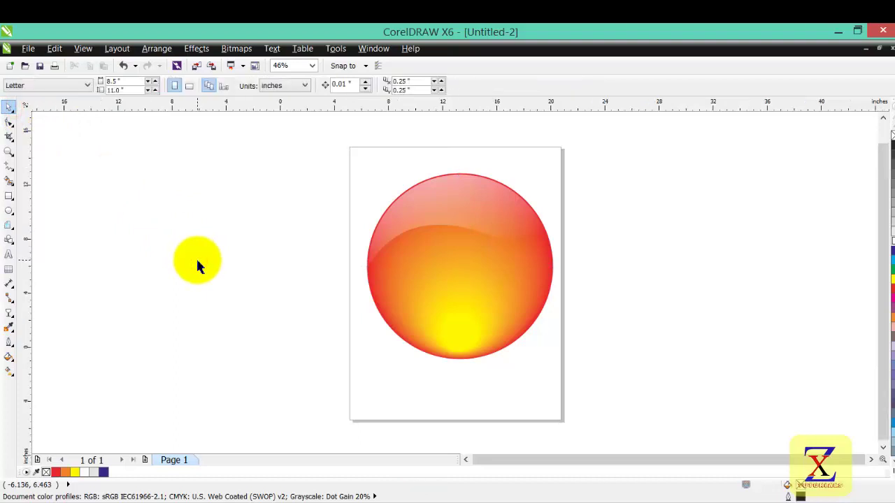
Shorten the white highlight's linear transparency by moving its end point up near the arched edge, at about 282.3 degrees with 22% edge pad.
{"action": "scroll", "coordinate": [196, 256], "scroll_direction": "down", "scroll_amount": 2}
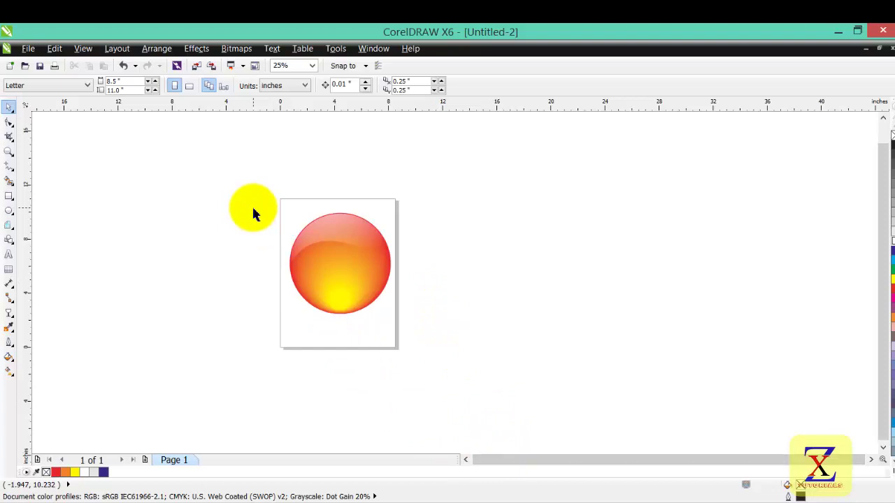
{"action": "scroll", "coordinate": [253, 212], "scroll_direction": "up", "scroll_amount": 2}
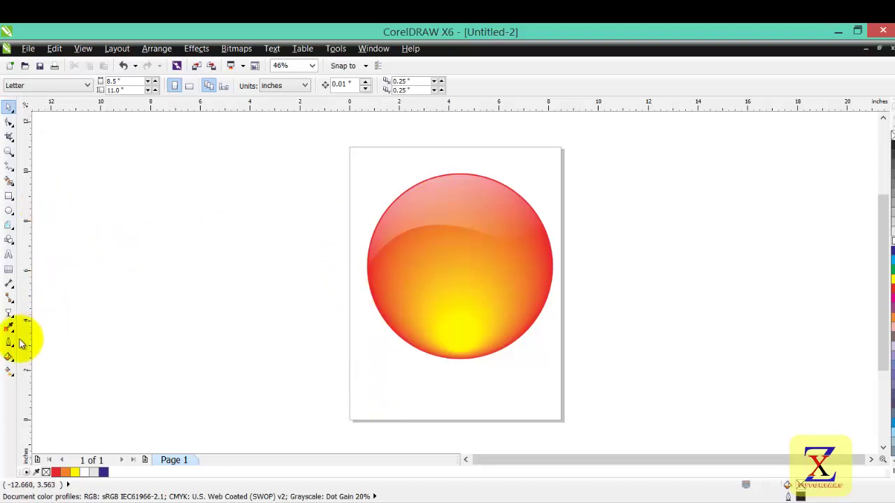
{"action": "left_click", "coordinate": [9, 314]}
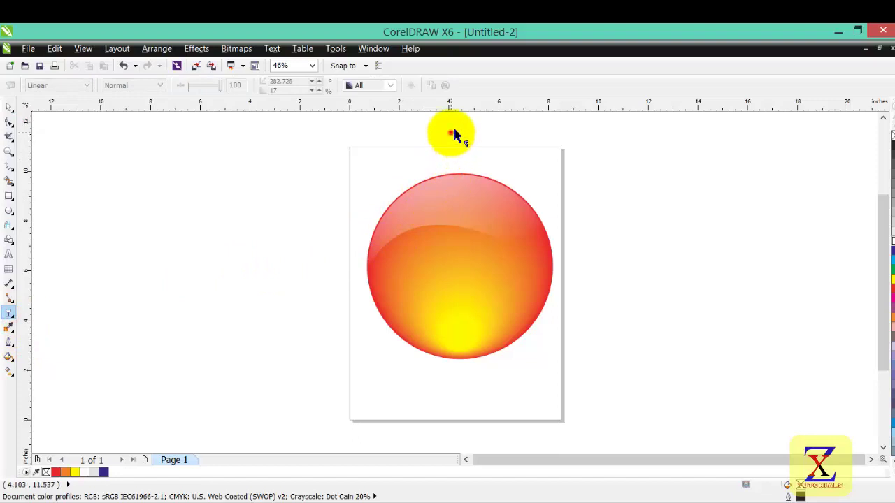
{"action": "left_click", "coordinate": [453, 200]}
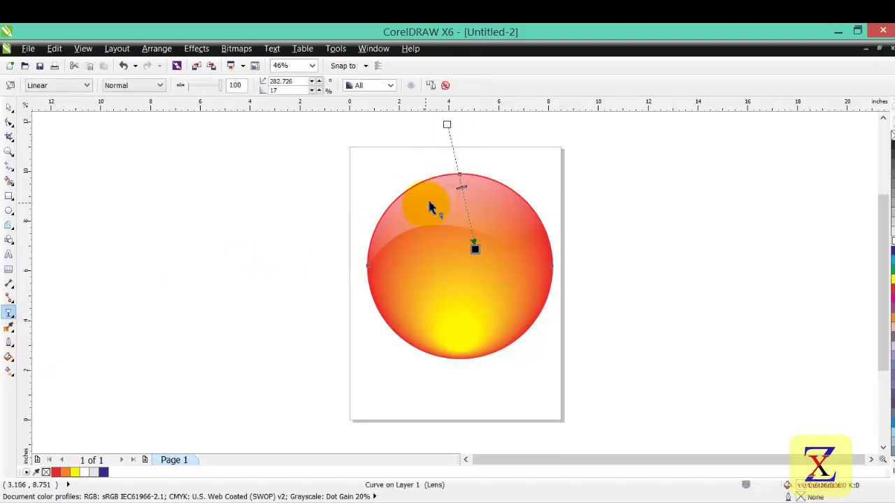
{"action": "left_click_drag", "start_coordinate": [475, 248], "coordinate": [471, 234]}
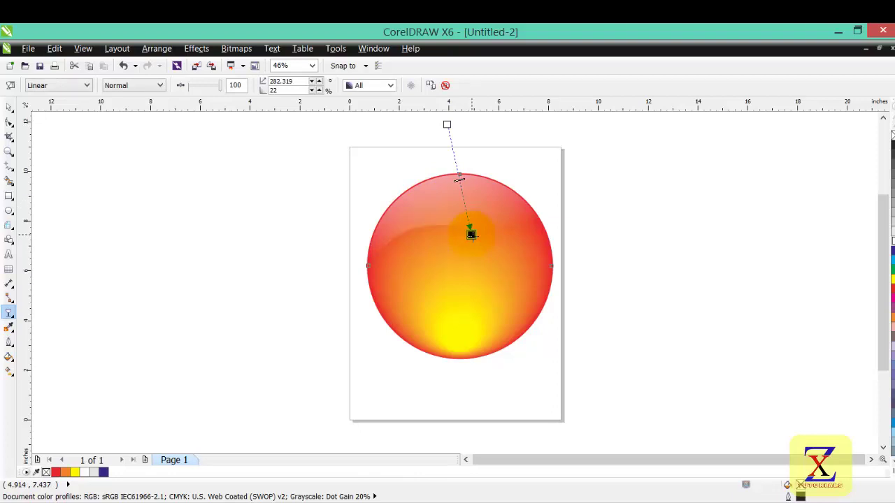
{"action": "left_click", "coordinate": [9, 106]}
{"action": "left_click", "coordinate": [137, 186]}
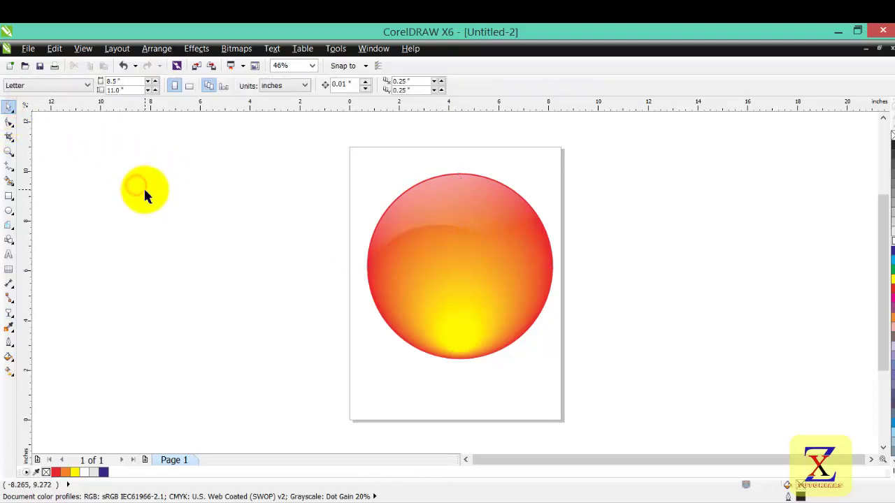